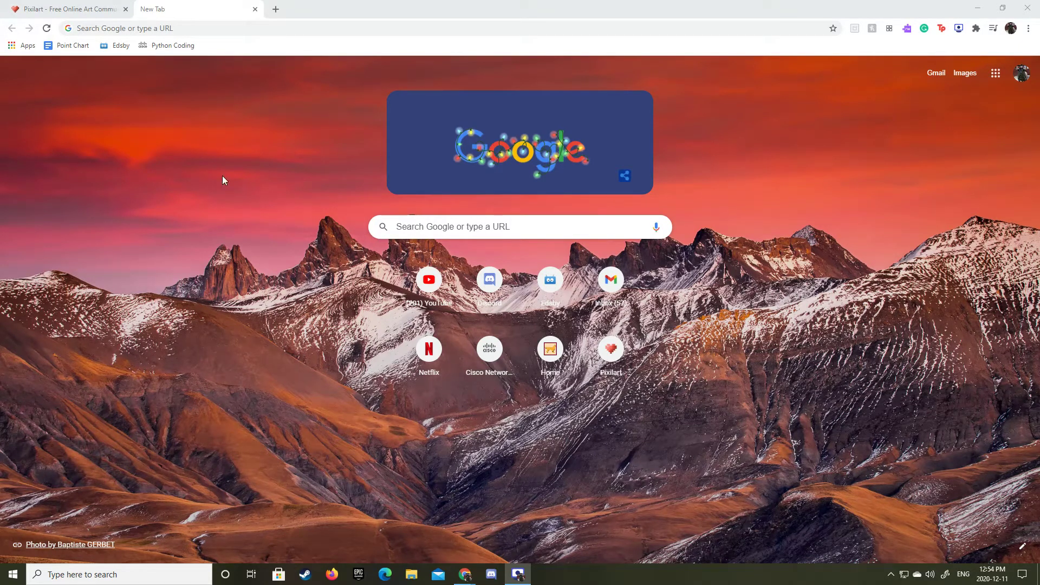
# Start a drawing from the Pixilart home page, dismissing the autosave dialog and the ad to reach the blank canvas
pyautogui.click(81, 8)
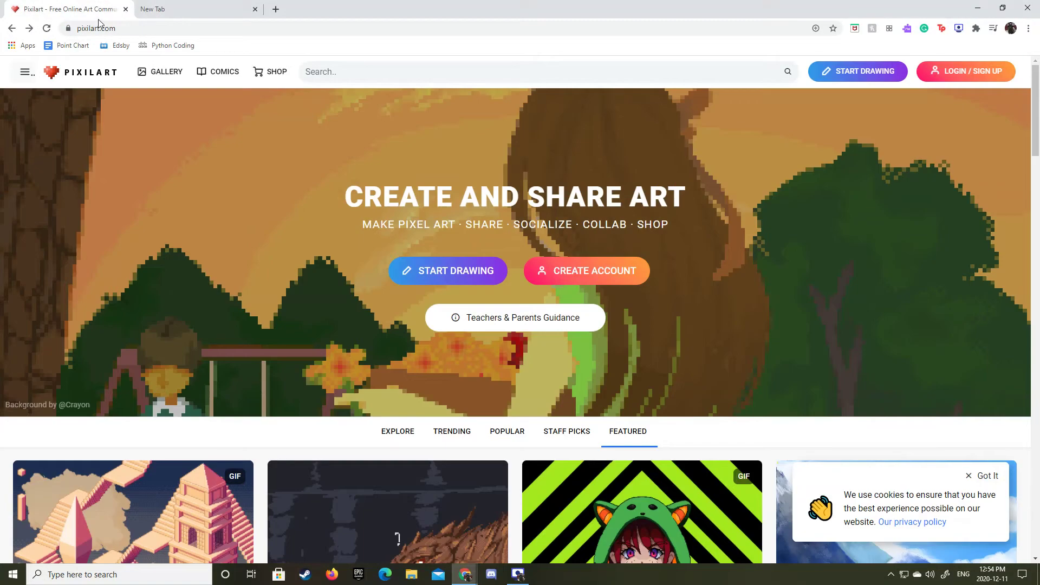
pyautogui.click(143, 27)
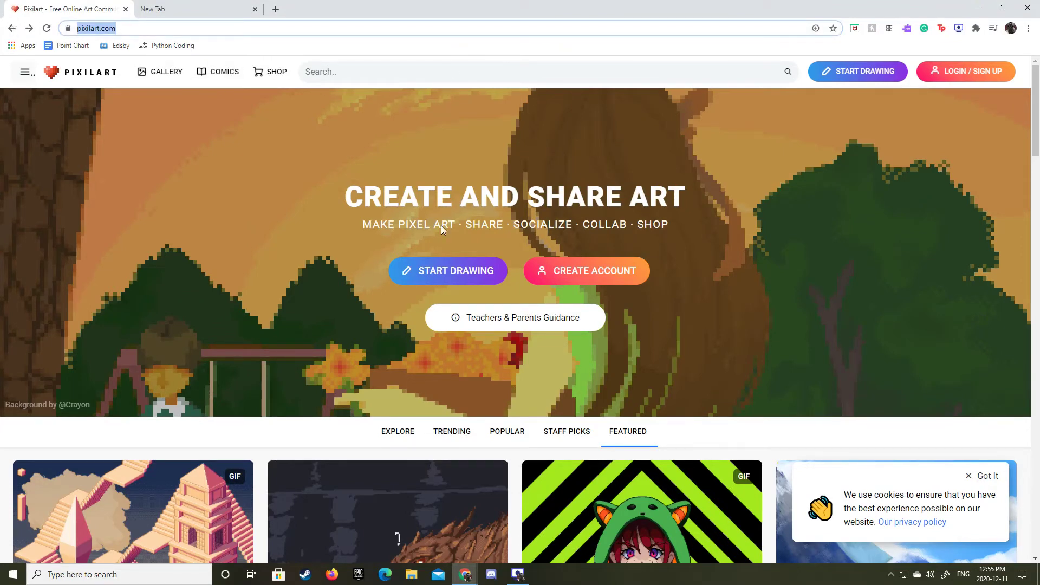
pyautogui.click(447, 276)
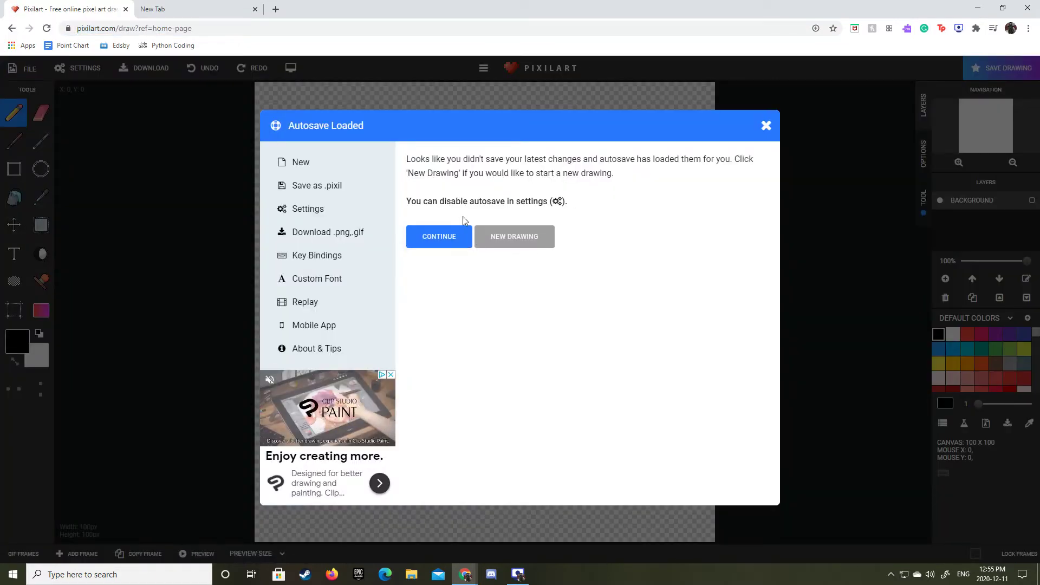
pyautogui.click(767, 129)
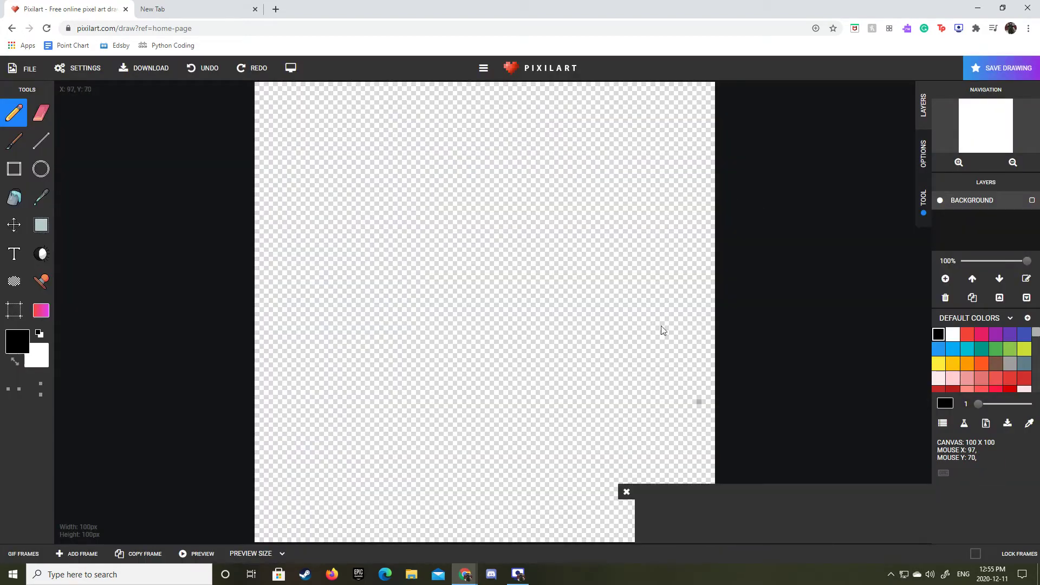
pyautogui.click(626, 492)
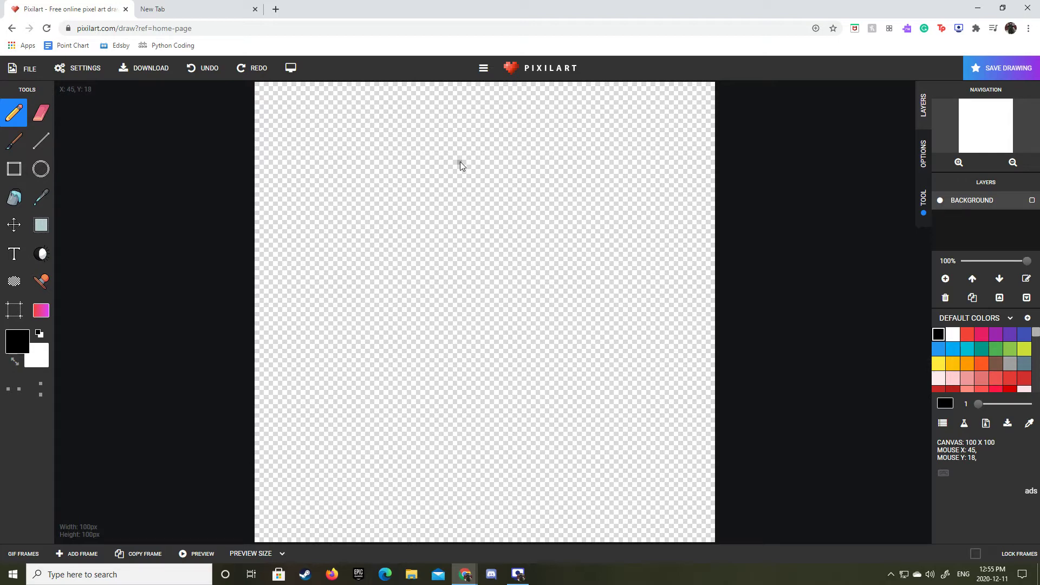
pyautogui.moveTo(460, 163)
pyautogui.mouseDown()
pyautogui.moveTo(390, 196)
pyautogui.moveTo(372, 242)
pyautogui.mouseUp()
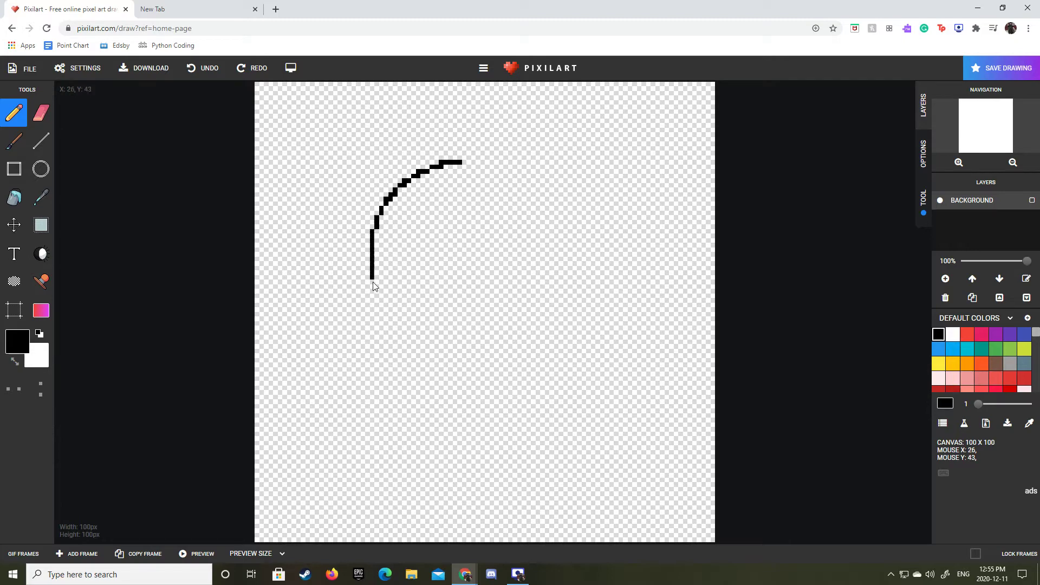
pyautogui.moveTo(405, 326)
pyautogui.mouseDown()
pyautogui.moveTo(460, 343)
pyautogui.moveTo(538, 339)
pyautogui.moveTo(563, 304)
pyautogui.moveTo(573, 194)
pyautogui.moveTo(523, 155)
pyautogui.moveTo(459, 161)
pyautogui.mouseUp()
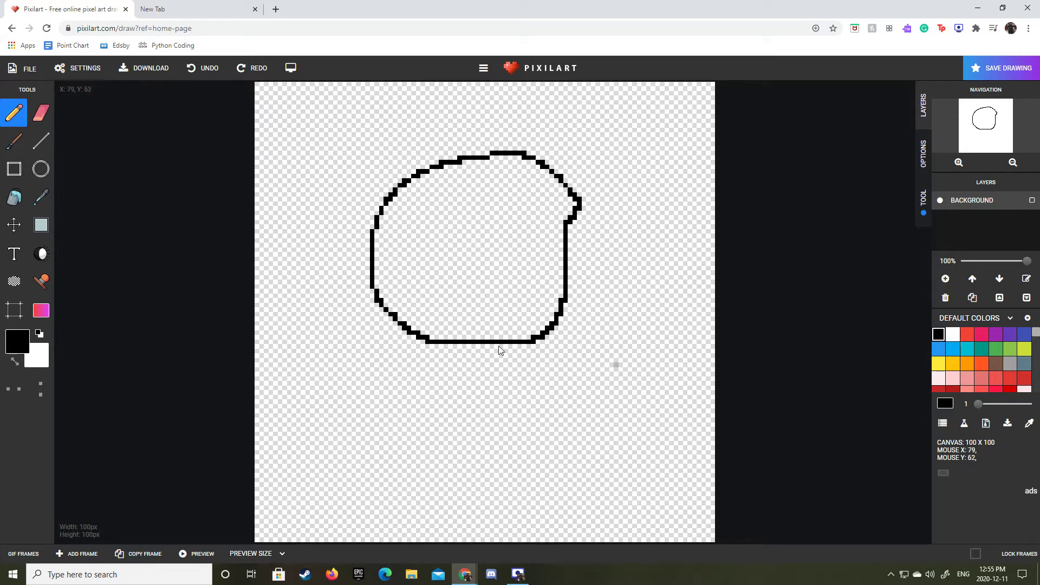
pyautogui.moveTo(386, 230); pyautogui.dragTo(464, 390)
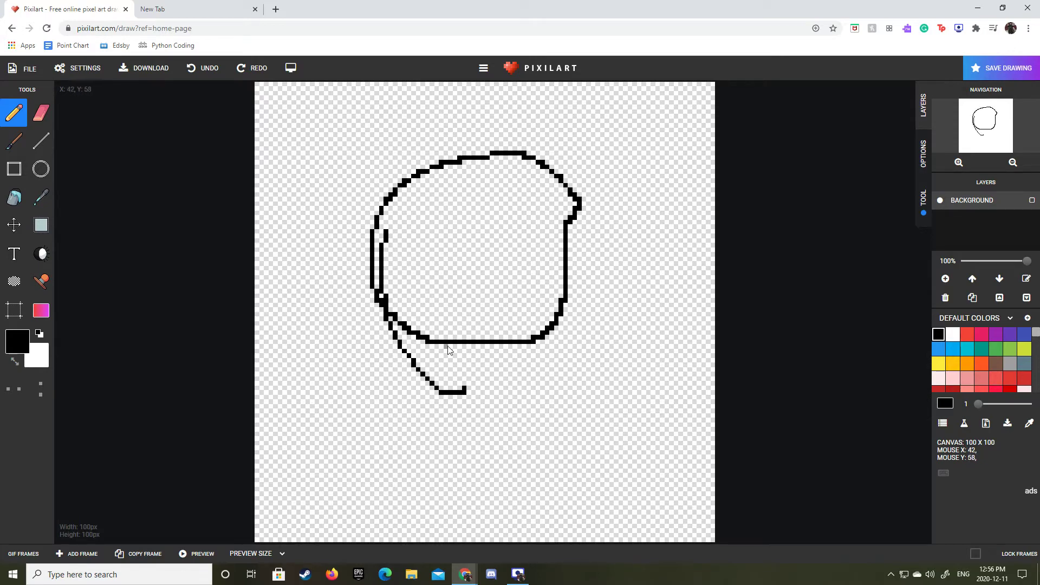
pyautogui.click(211, 71)
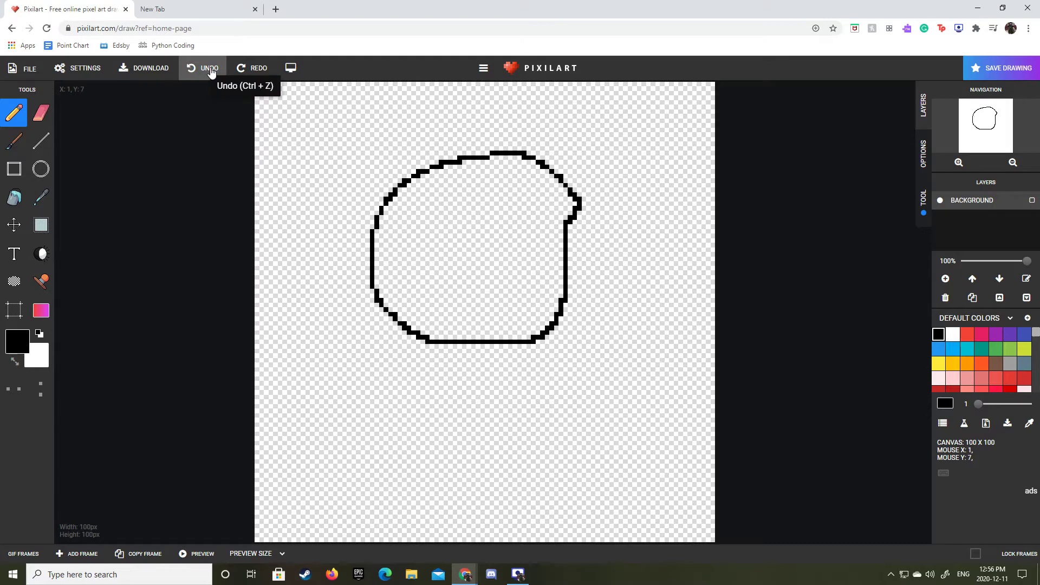
pyautogui.click(210, 70)
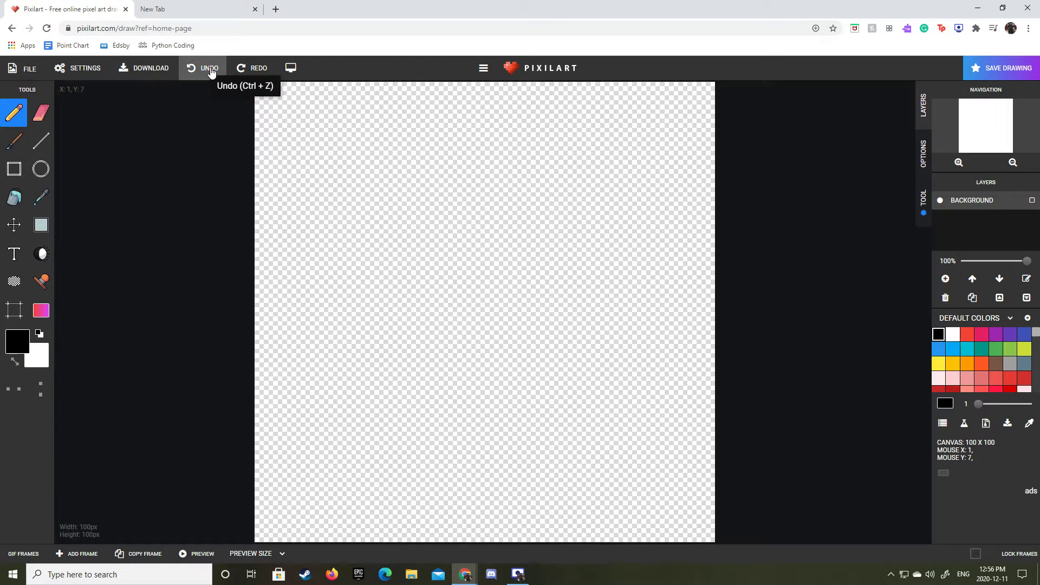
# Draw a closed, rounded head outline in black with the Pencil across the upper middle of the canvas
pyautogui.click(468, 134)
pyautogui.moveTo(432, 139); pyautogui.dragTo(385, 162)
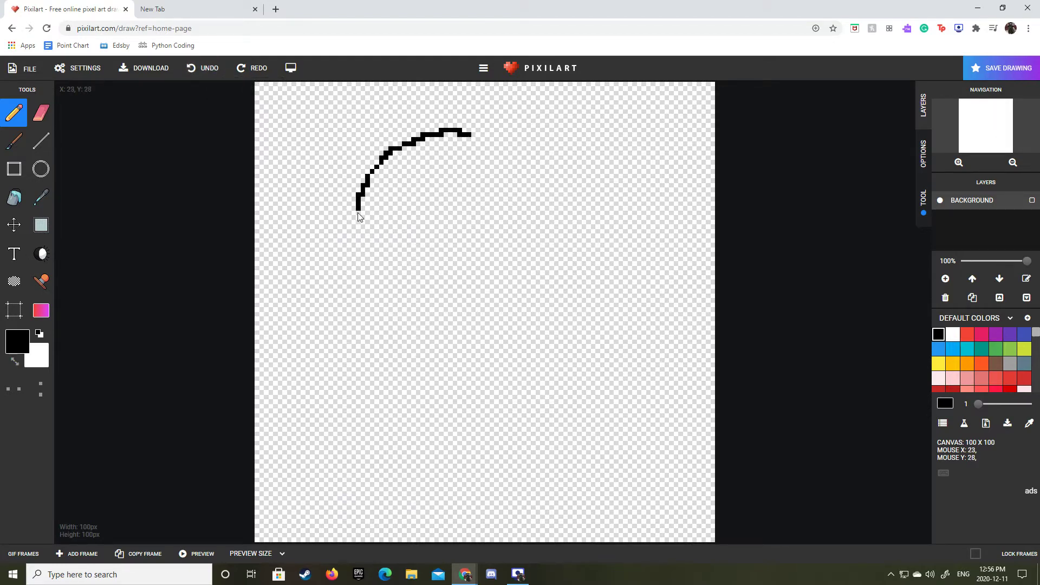
pyautogui.moveTo(360, 263)
pyautogui.mouseDown()
pyautogui.moveTo(406, 303)
pyautogui.moveTo(510, 315)
pyautogui.moveTo(554, 305)
pyautogui.moveTo(572, 245)
pyautogui.moveTo(565, 197)
pyautogui.moveTo(535, 161)
pyautogui.moveTo(461, 134)
pyautogui.mouseUp()
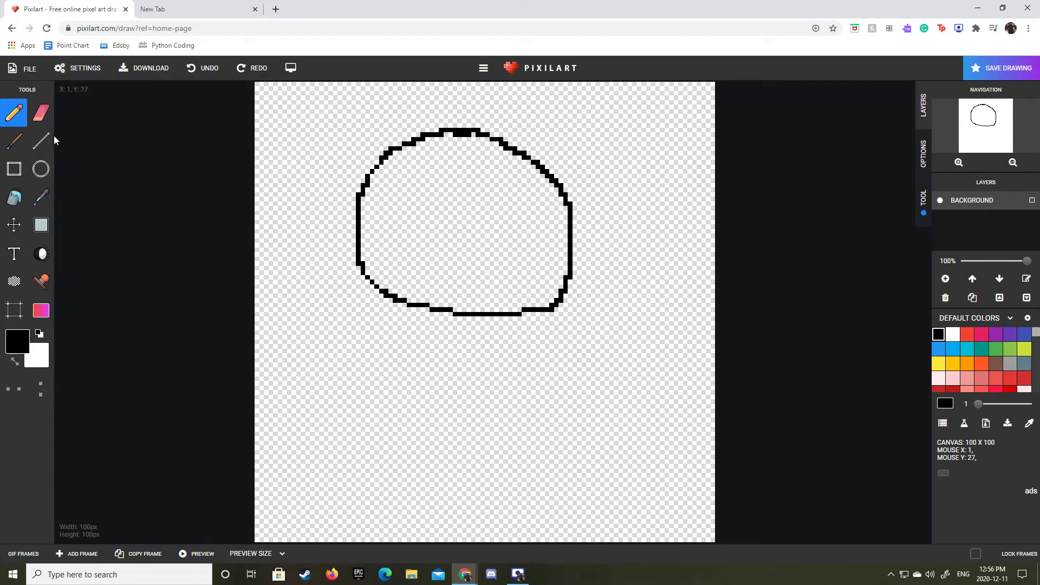
# Clean up the doubled pixels at the top of the head outline with the Eraser and close the ad
pyautogui.click(41, 114)
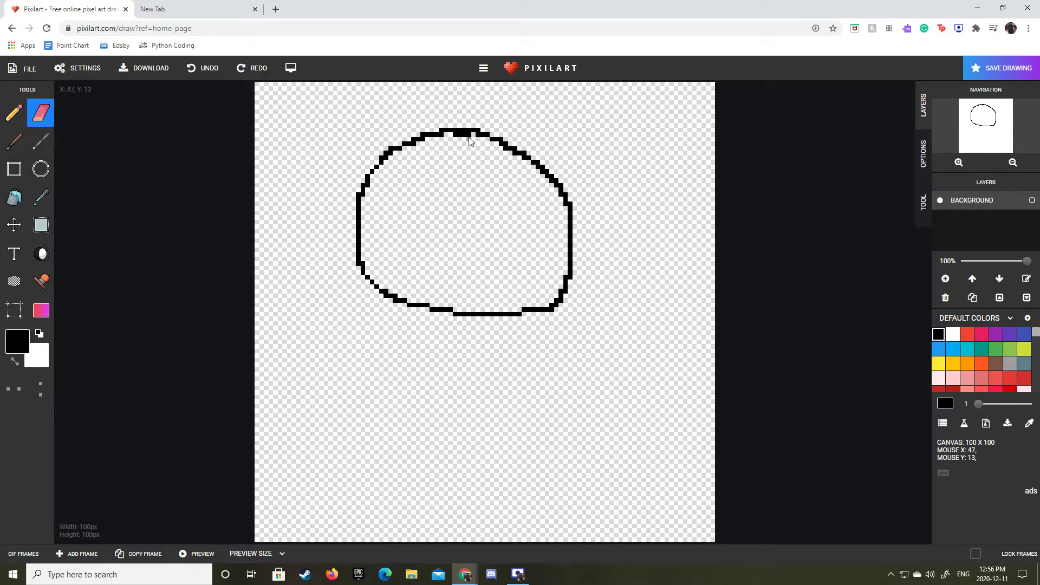
pyautogui.moveTo(472, 135)
pyautogui.mouseDown()
pyautogui.moveTo(460, 139)
pyautogui.moveTo(497, 174)
pyautogui.mouseUp()
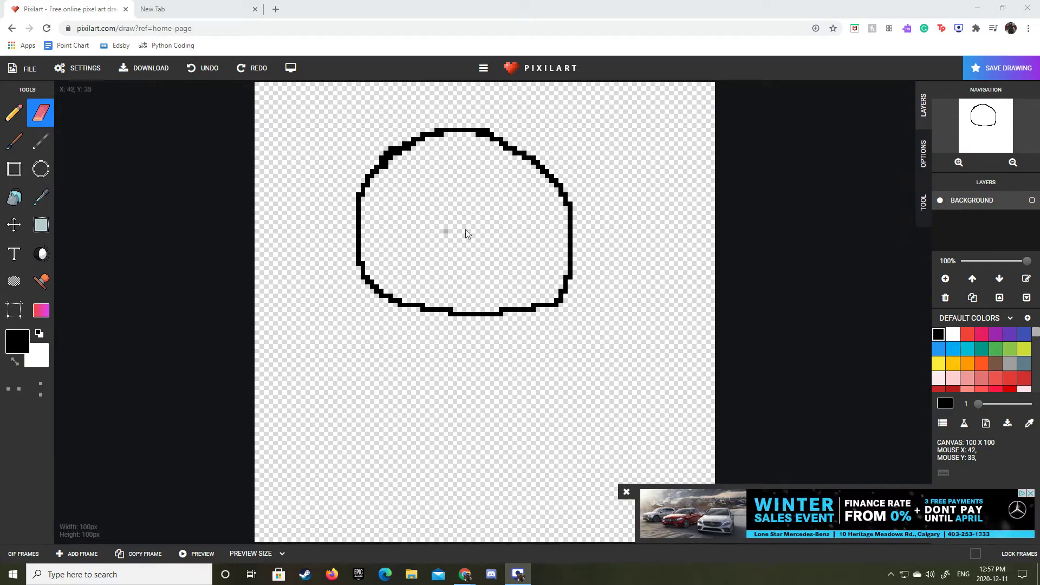
pyautogui.click(626, 491)
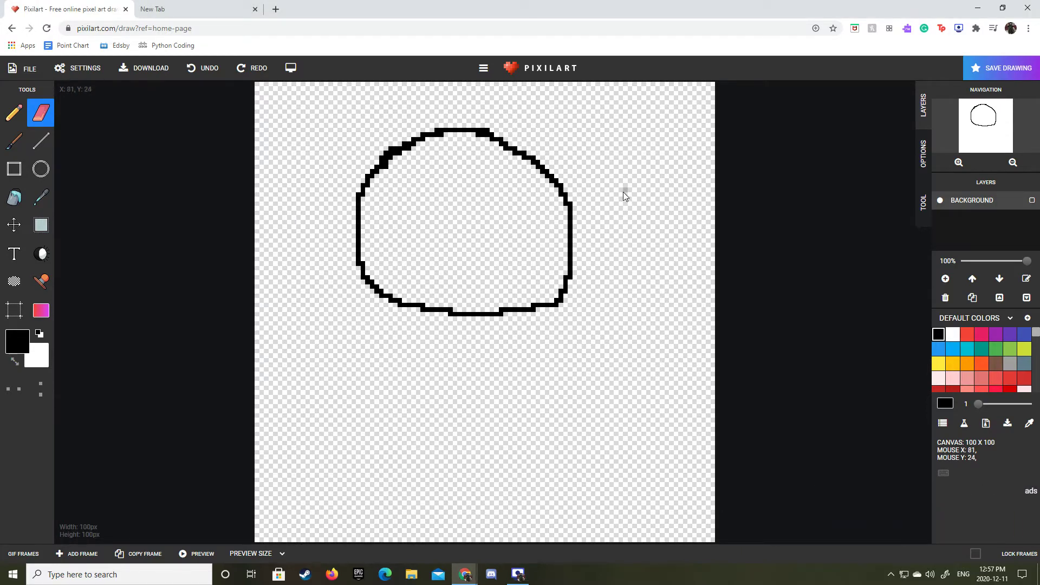
# Draw two small upright rectangular eyes side by side in the head's upper part, erasing the stray pixels of the first stroke
pyautogui.click(13, 112)
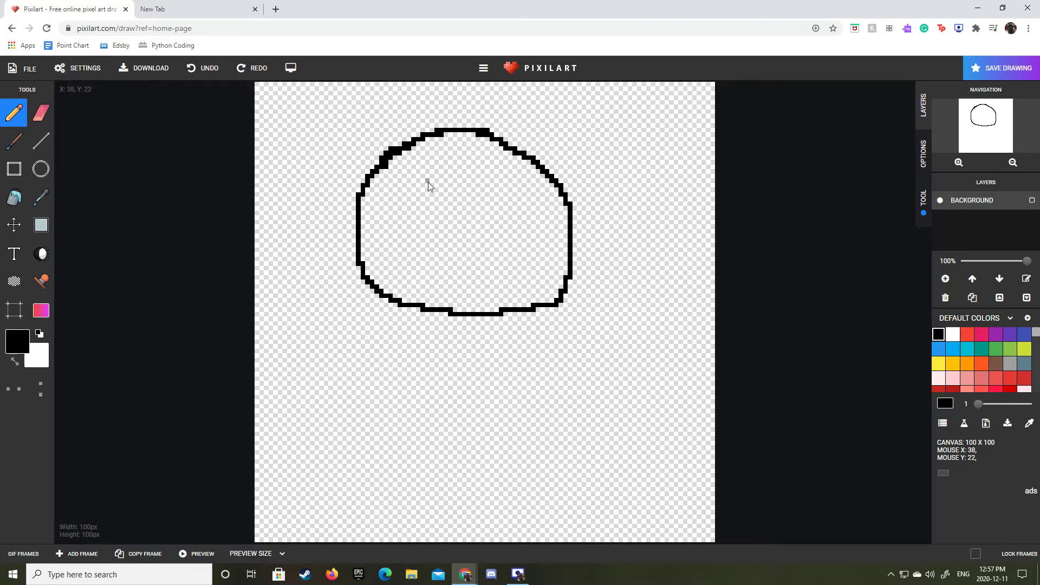
pyautogui.moveTo(425, 168)
pyautogui.mouseDown()
pyautogui.moveTo(408, 167)
pyautogui.moveTo(428, 161)
pyautogui.mouseUp()
pyautogui.click(40, 112)
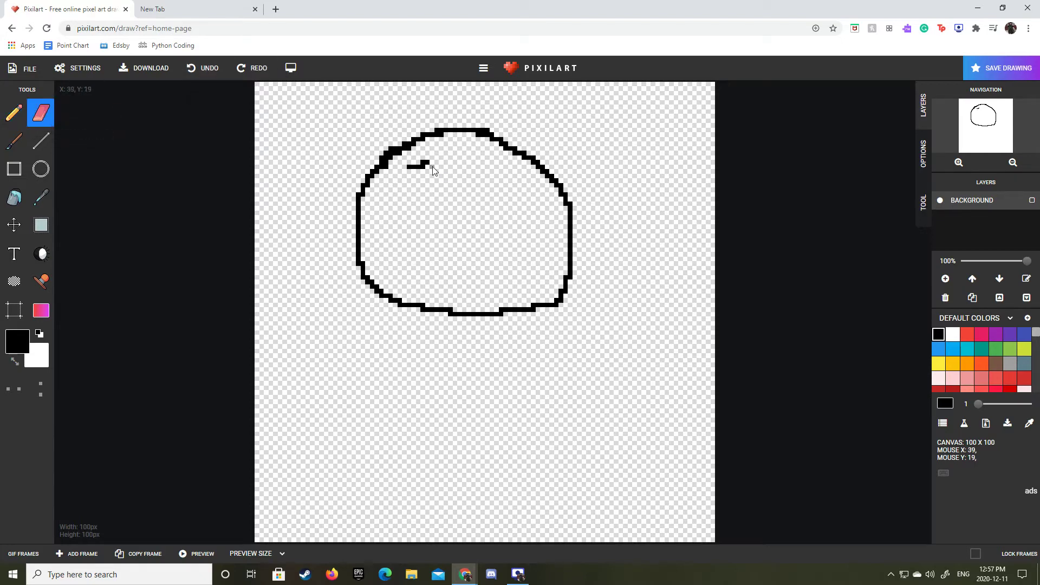
pyautogui.moveTo(427, 166); pyautogui.dragTo(421, 163)
pyautogui.click(21, 109)
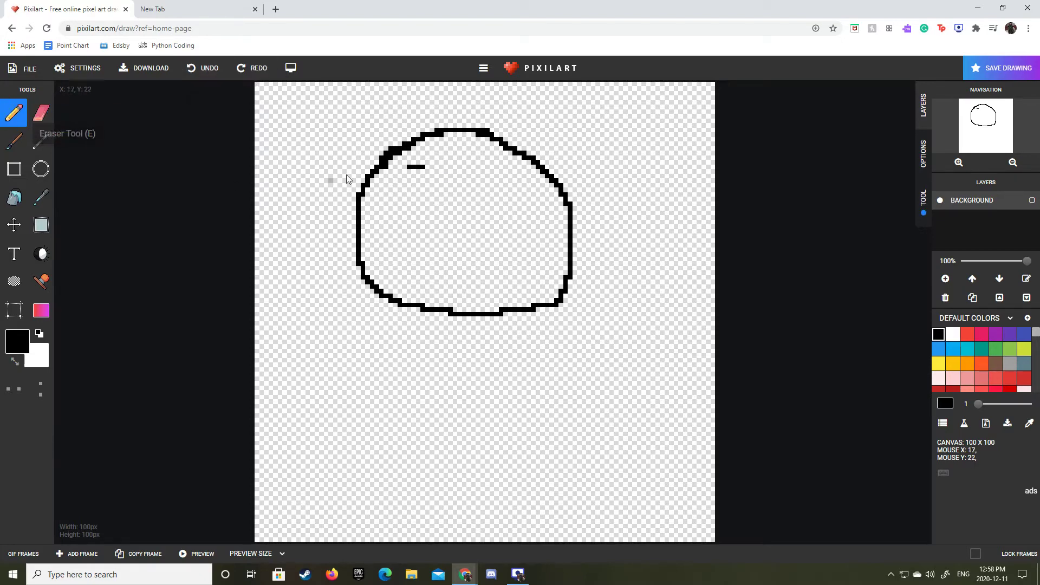
pyautogui.click(427, 167)
pyautogui.moveTo(428, 169)
pyautogui.mouseDown()
pyautogui.moveTo(428, 197)
pyautogui.moveTo(409, 196)
pyautogui.moveTo(410, 170)
pyautogui.moveTo(460, 174)
pyautogui.moveTo(462, 193)
pyautogui.moveTo(477, 184)
pyautogui.moveTo(475, 169)
pyautogui.moveTo(462, 167)
pyautogui.mouseUp()
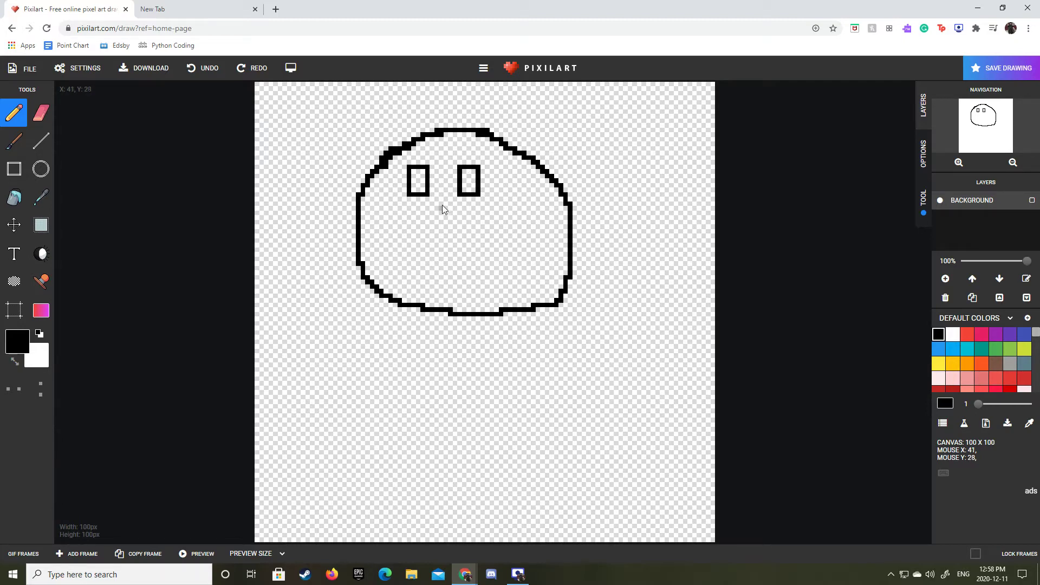
# Draw an L-shaped nose starting between the eyes and a wide curved smile below it in black
pyautogui.moveTo(448, 202)
pyautogui.mouseDown()
pyautogui.moveTo(432, 237)
pyautogui.moveTo(465, 240)
pyautogui.mouseUp()
pyautogui.moveTo(405, 262)
pyautogui.mouseDown()
pyautogui.moveTo(460, 279)
pyautogui.moveTo(517, 258)
pyautogui.mouseUp()
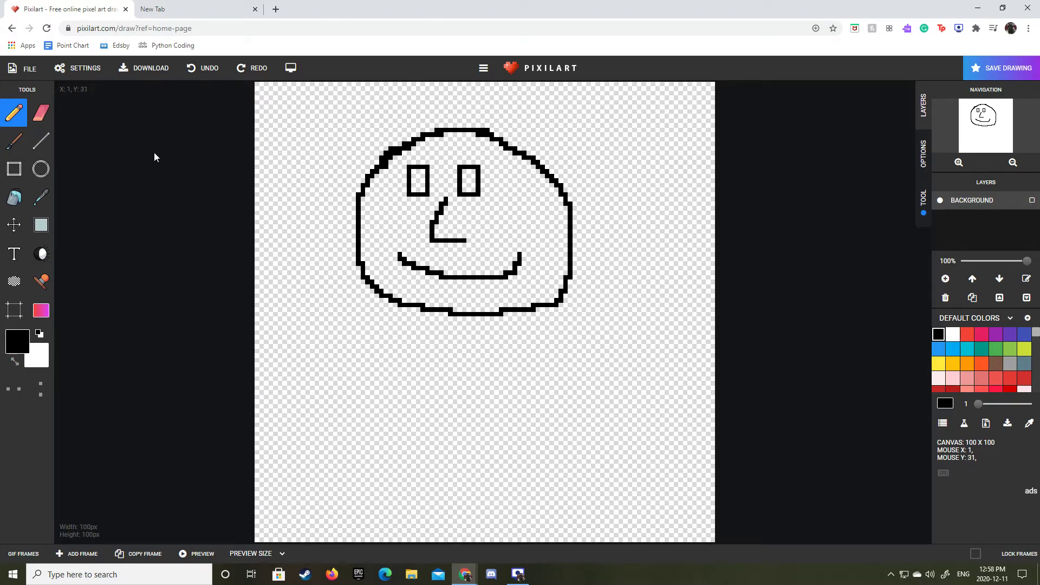
pyautogui.press('e')
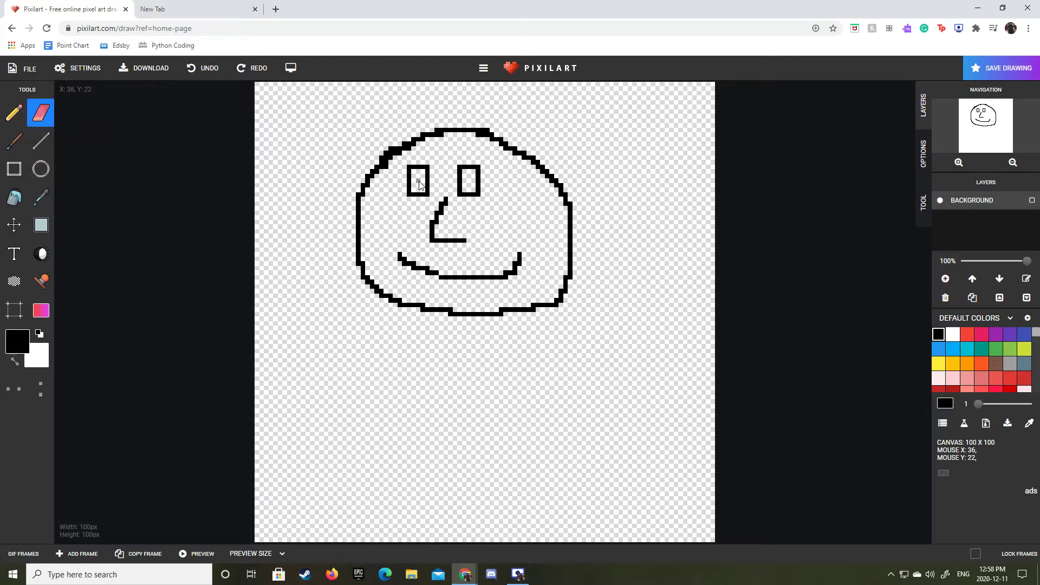
pyautogui.press('p')
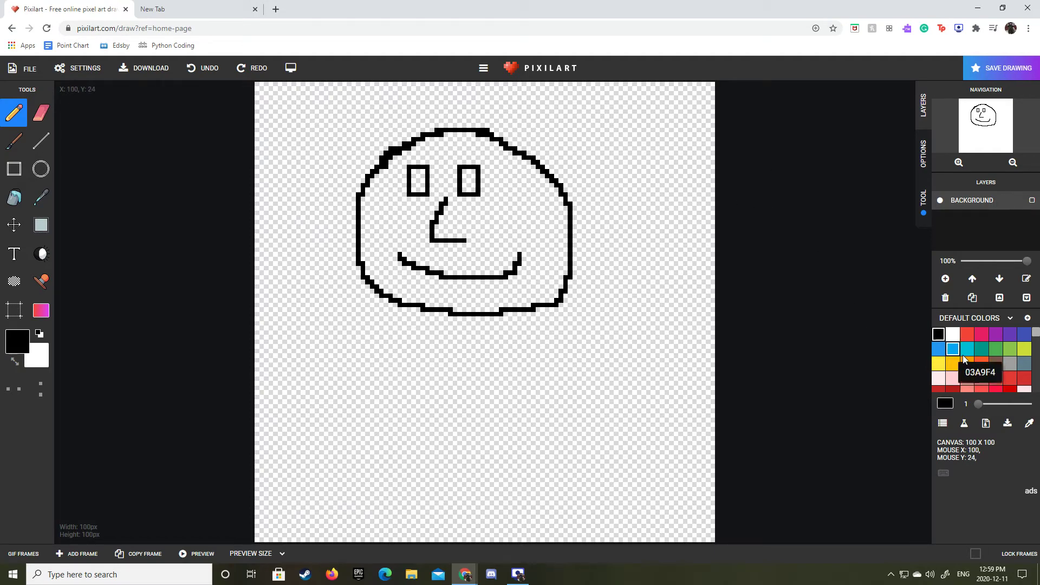
# Draw a short vertical pupil in blue 03A9F4 at the centre of each eye
pyautogui.click(966, 334)
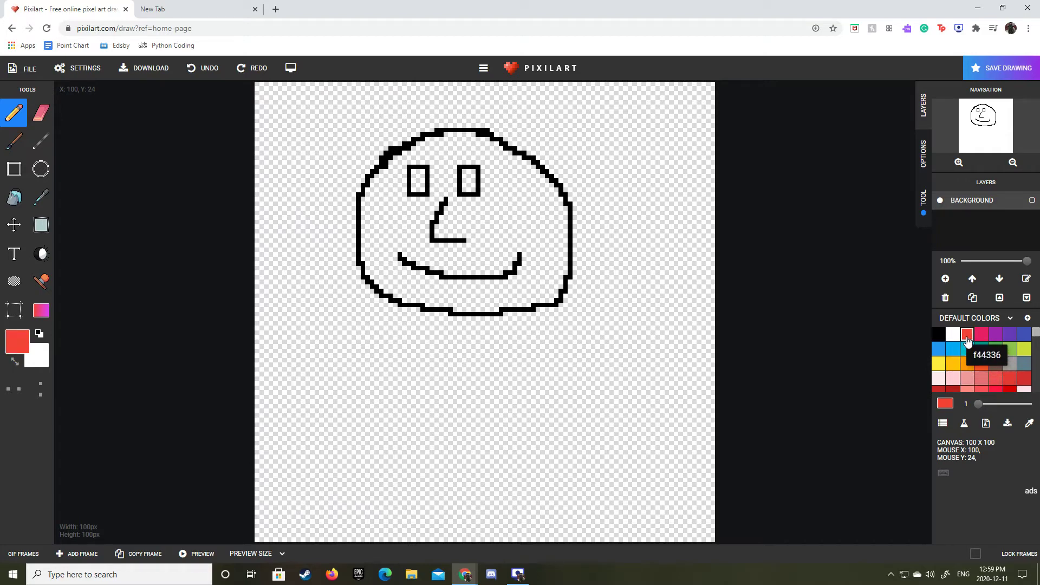
pyautogui.click(954, 349)
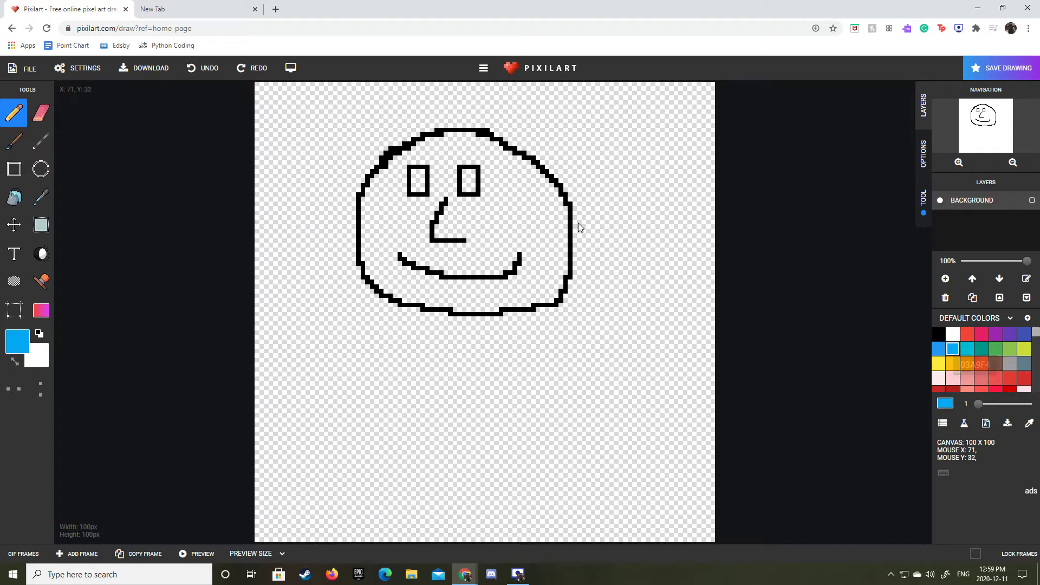
pyautogui.moveTo(418, 176); pyautogui.dragTo(418, 183)
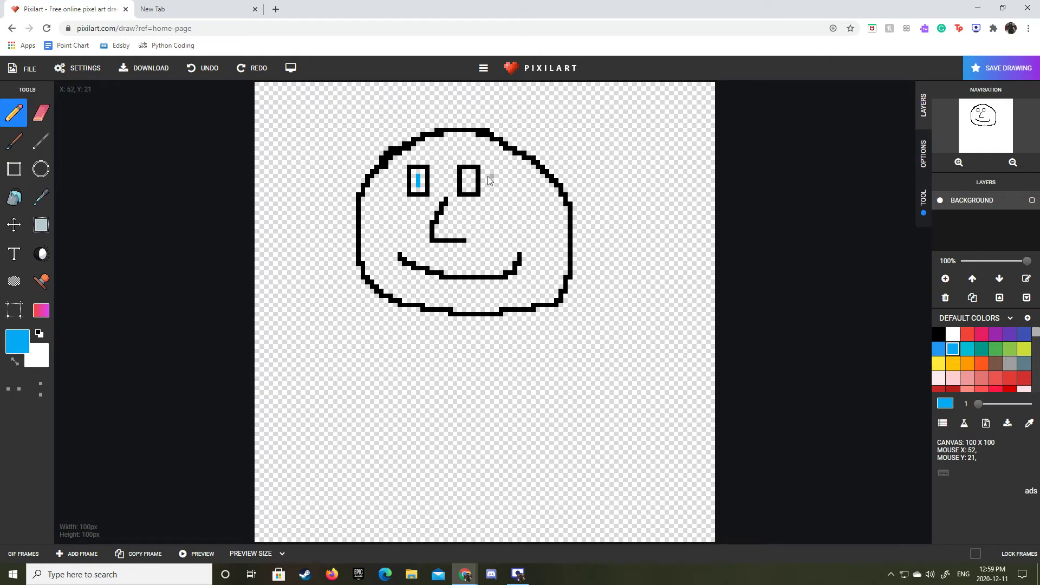
pyautogui.moveTo(470, 177); pyautogui.dragTo(469, 184)
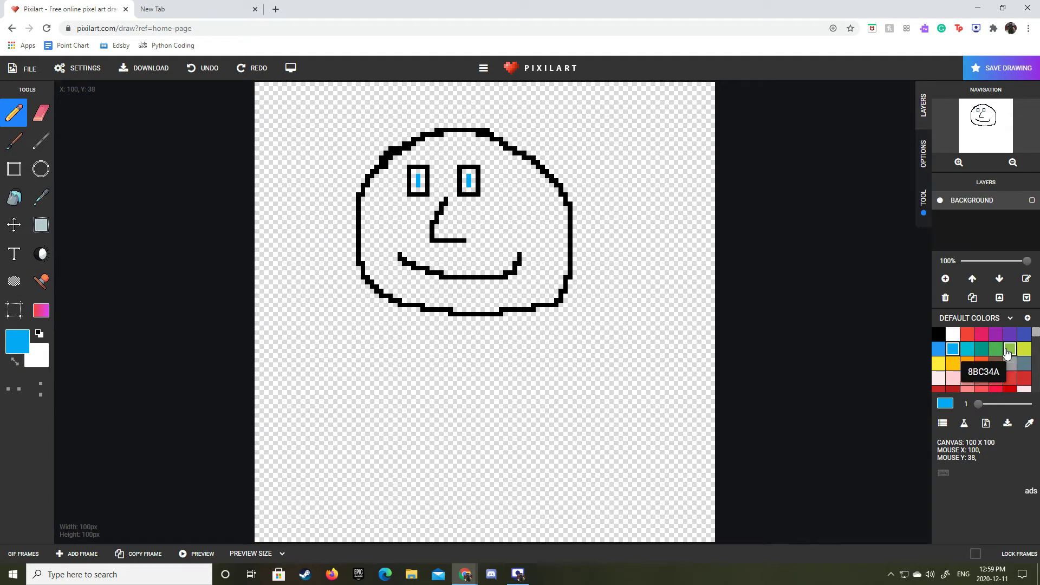
# Colour the area around both blue pupils green 8BC34A, undoing the stray green on the first eye's outline
pyautogui.click(1009, 349)
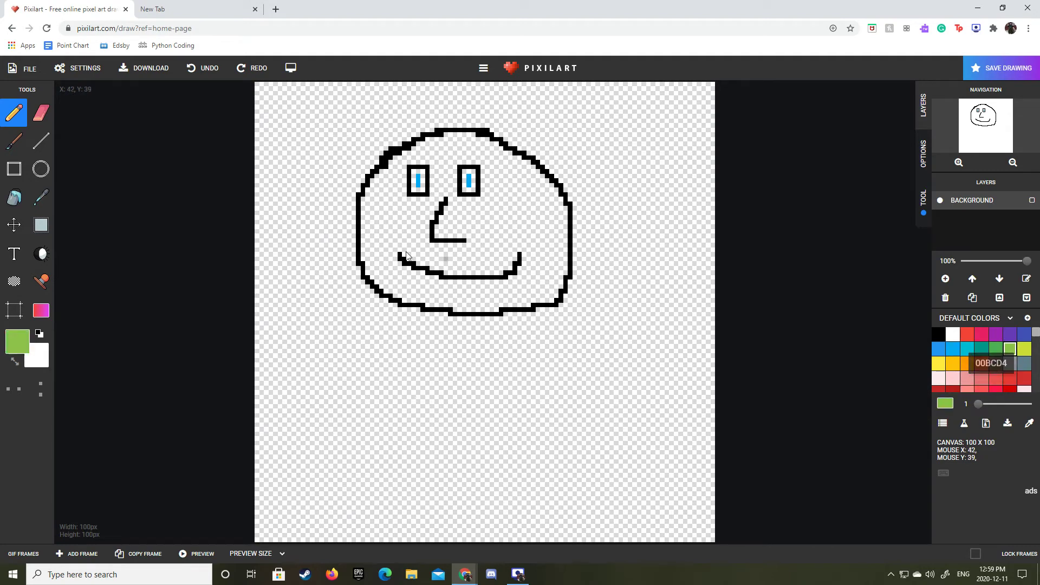
pyautogui.click(413, 172)
pyautogui.moveTo(413, 180); pyautogui.dragTo(409, 187)
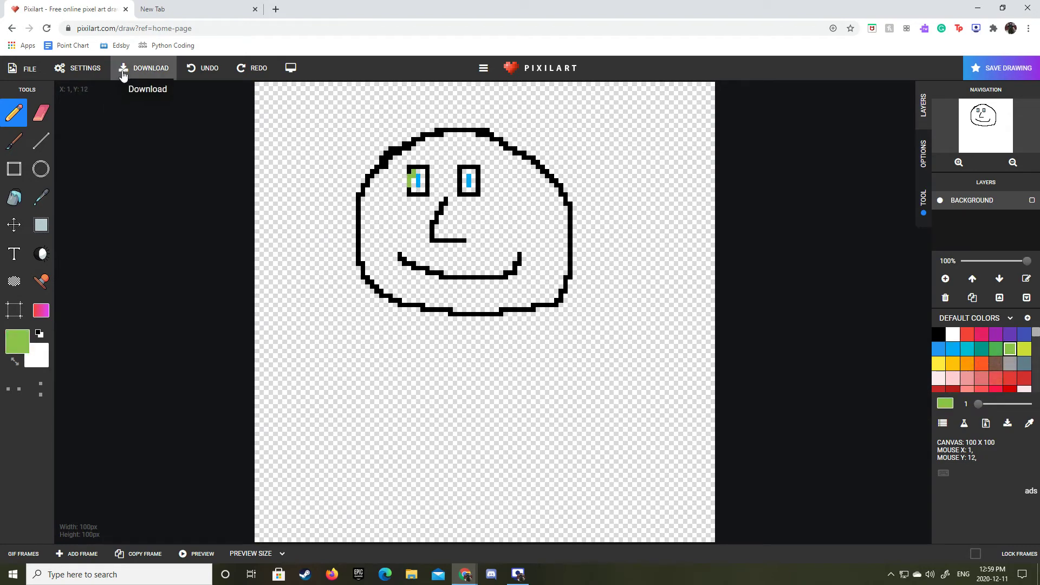
pyautogui.click(189, 76)
pyautogui.moveTo(415, 171)
pyautogui.mouseDown()
pyautogui.moveTo(422, 196)
pyautogui.moveTo(418, 172)
pyautogui.moveTo(476, 194)
pyautogui.moveTo(468, 173)
pyautogui.mouseUp()
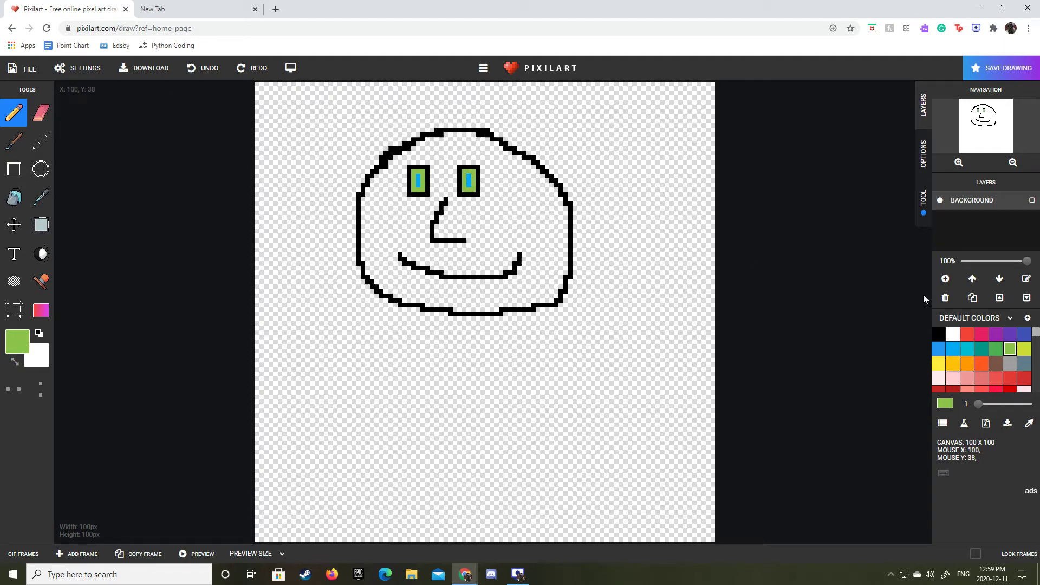
# Thicken the nose in black, close the ad, and erase the extra row of pixels along the nose's base
pyautogui.click(938, 334)
pyautogui.moveTo(438, 231); pyautogui.dragTo(447, 199)
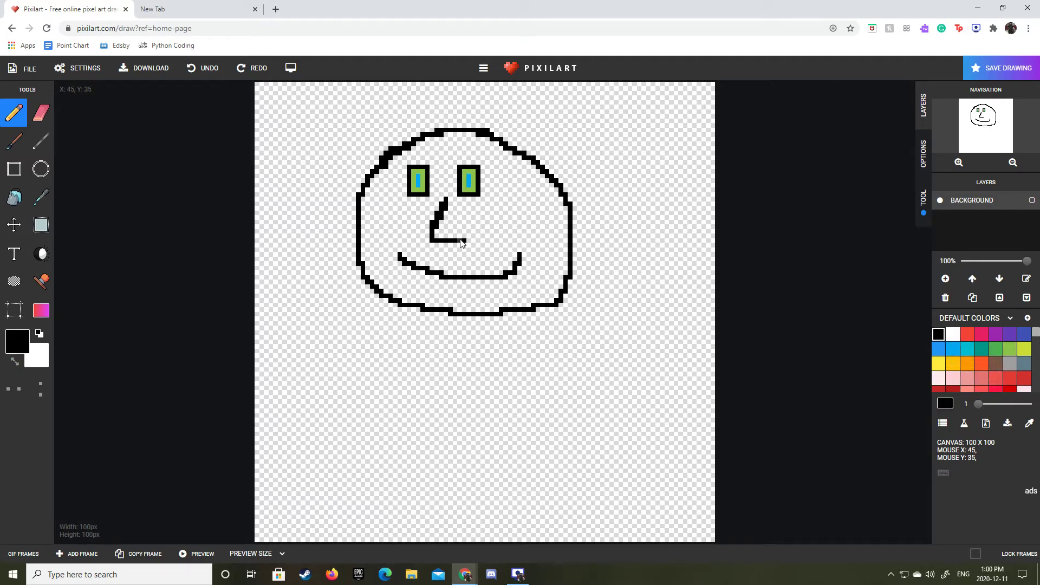
pyautogui.moveTo(442, 239); pyautogui.dragTo(460, 241)
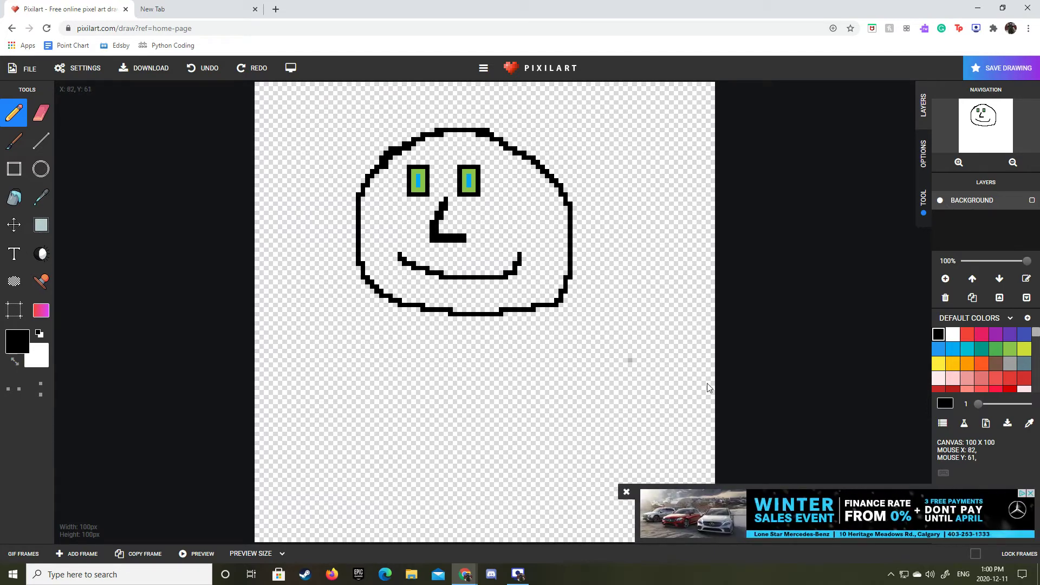
pyautogui.click(626, 491)
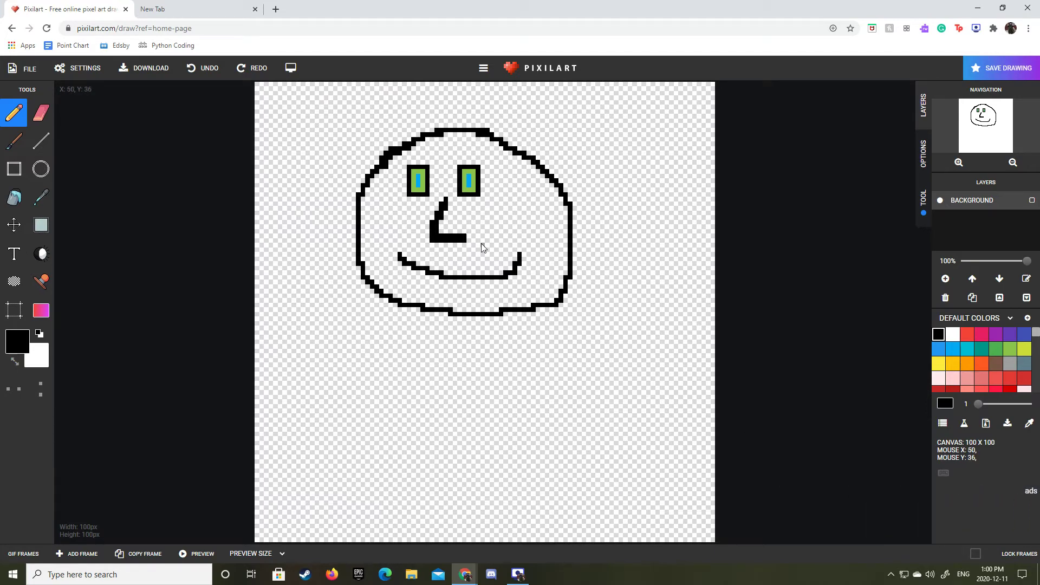
pyautogui.press('e')
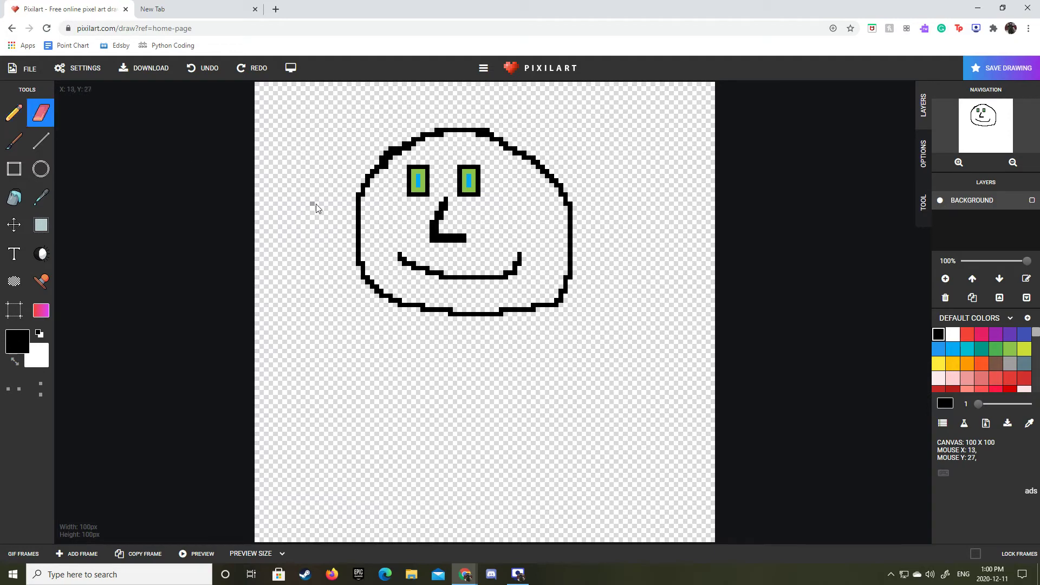
pyautogui.moveTo(457, 240); pyautogui.dragTo(443, 238)
# Fill the inside of the face with yellow FFEB3B using the paint bucket
pyautogui.click(939, 364)
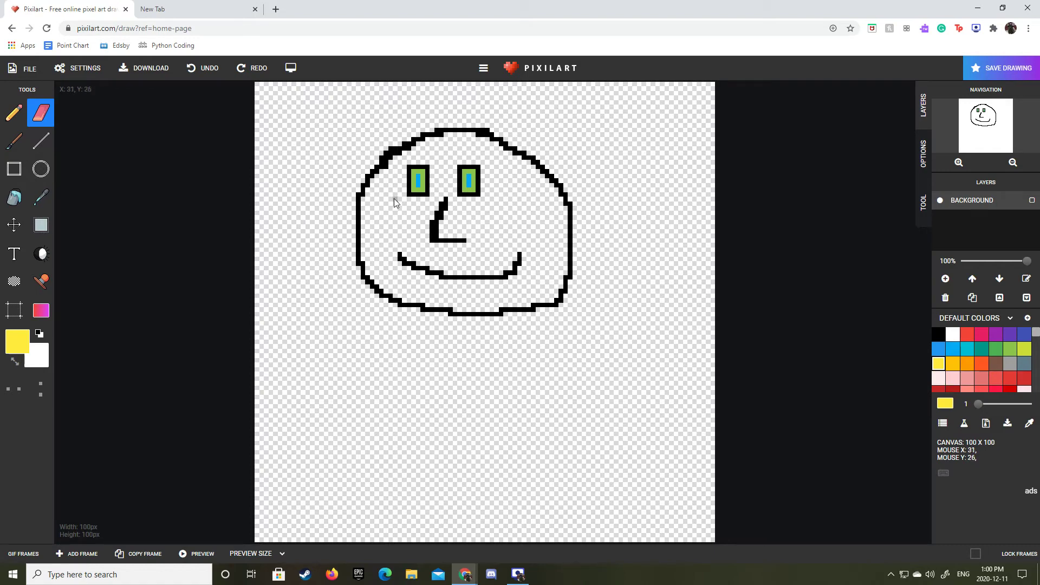
pyautogui.click(14, 197)
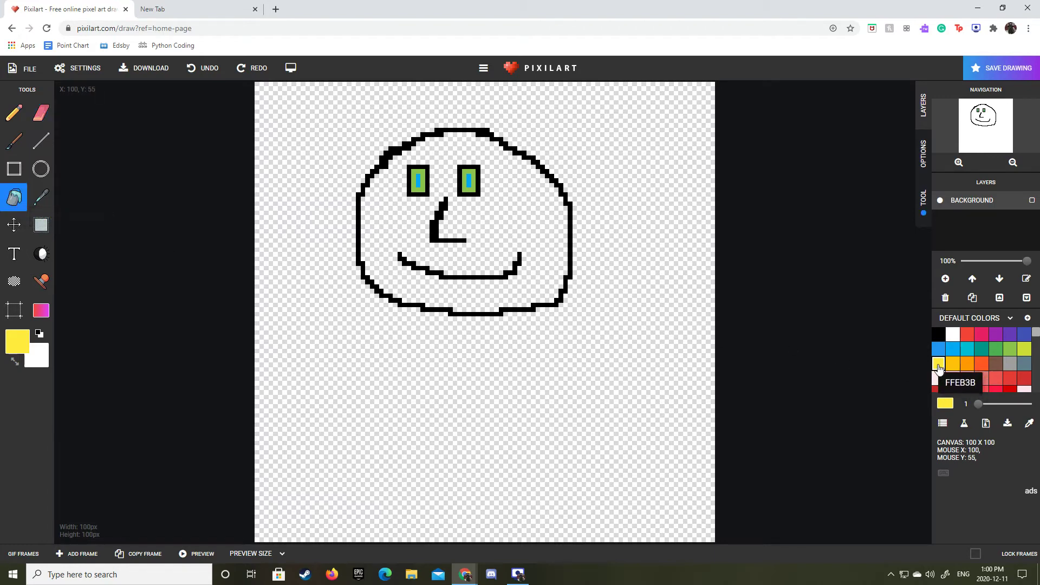
pyautogui.click(379, 211)
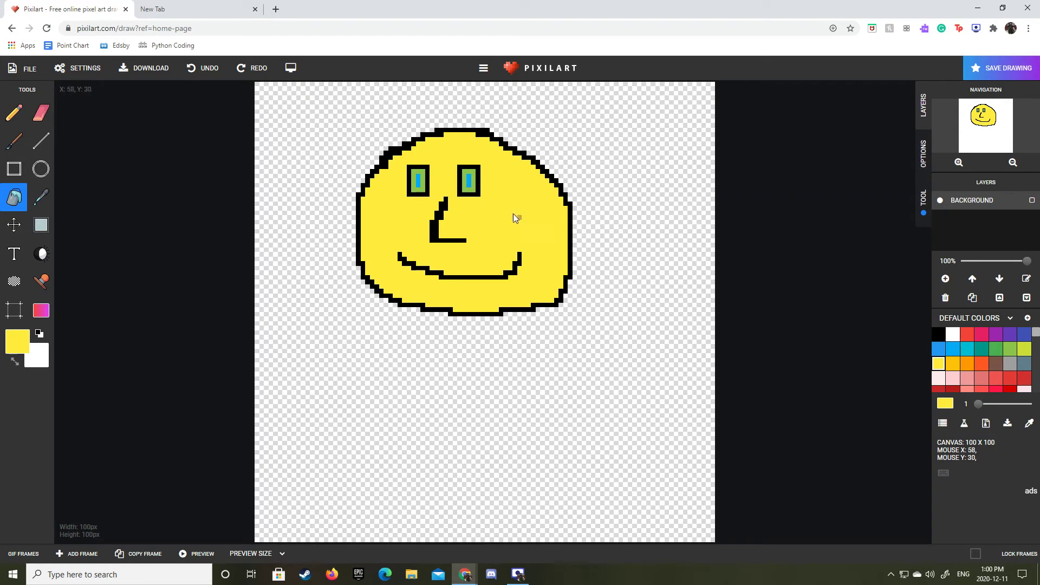
# Draw a solid white rectangular tooth with the pencil, hanging below the left part of the smile
pyautogui.click(14, 113)
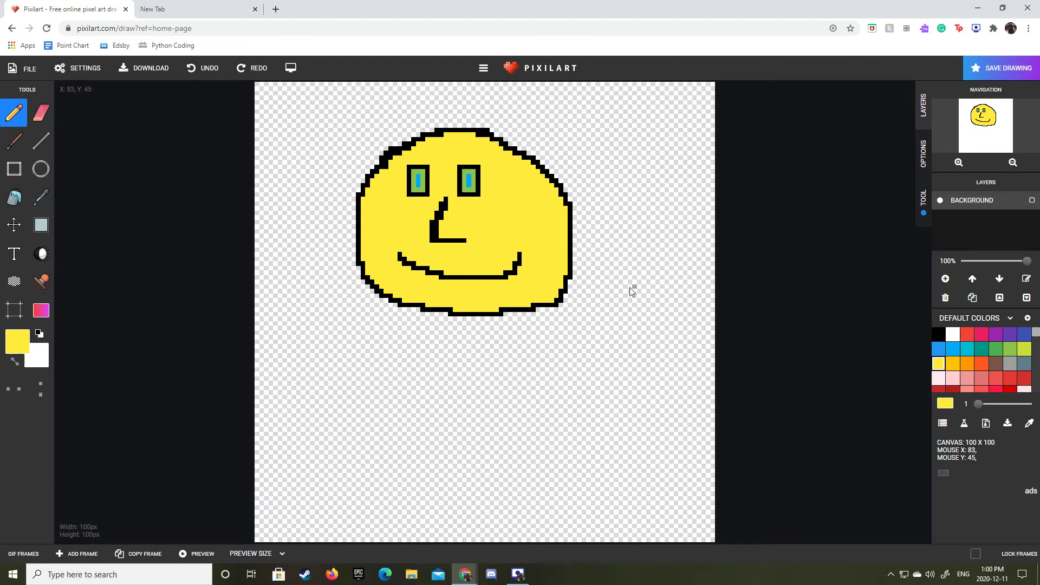
pyautogui.click(953, 334)
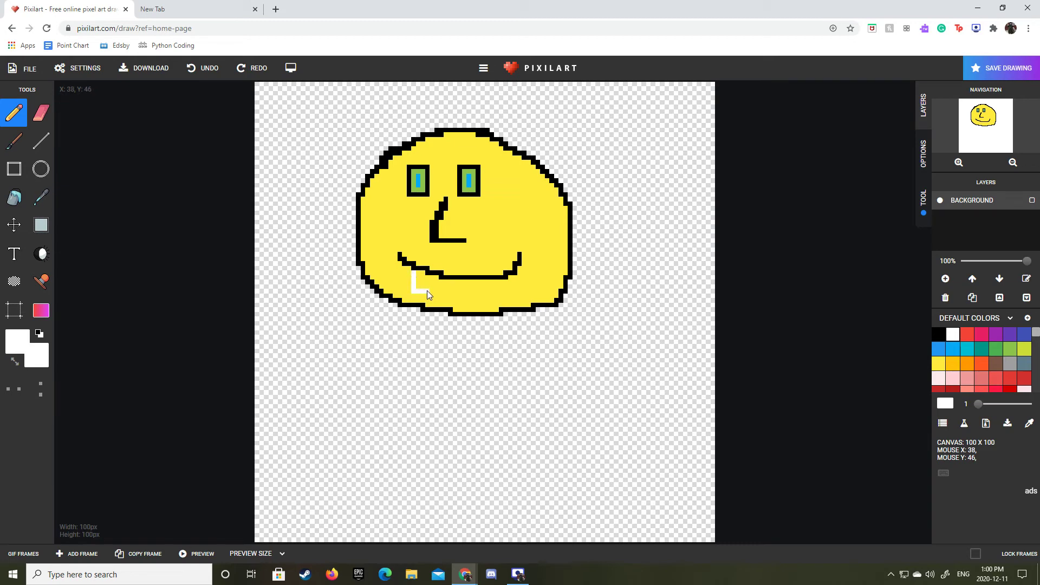
pyautogui.moveTo(427, 290); pyautogui.dragTo(427, 277)
pyautogui.moveTo(420, 287); pyautogui.dragTo(418, 277)
# Shade the face darker along its upper edge and right side with the Lighten/Darken tool, undoing the stray strokes across the canvas
pyautogui.click(40, 254)
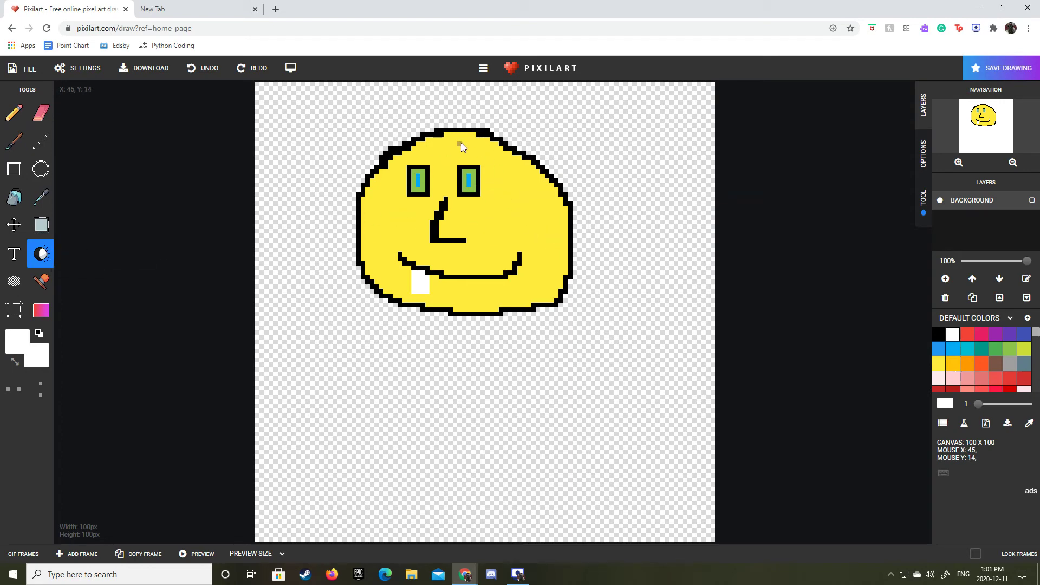
pyautogui.moveTo(469, 138)
pyautogui.mouseDown()
pyautogui.moveTo(511, 149)
pyautogui.moveTo(507, 156)
pyautogui.moveTo(551, 191)
pyautogui.moveTo(530, 178)
pyautogui.moveTo(563, 190)
pyautogui.moveTo(463, 134)
pyautogui.moveTo(493, 172)
pyautogui.moveTo(561, 201)
pyautogui.moveTo(504, 176)
pyautogui.moveTo(504, 157)
pyautogui.moveTo(495, 159)
pyautogui.moveTo(588, 217)
pyautogui.moveTo(563, 240)
pyautogui.moveTo(565, 207)
pyautogui.moveTo(561, 251)
pyautogui.moveTo(531, 239)
pyautogui.moveTo(529, 212)
pyautogui.moveTo(564, 212)
pyautogui.moveTo(468, 135)
pyautogui.moveTo(411, 138)
pyautogui.moveTo(465, 134)
pyautogui.moveTo(422, 142)
pyautogui.moveTo(483, 157)
pyautogui.mouseUp()
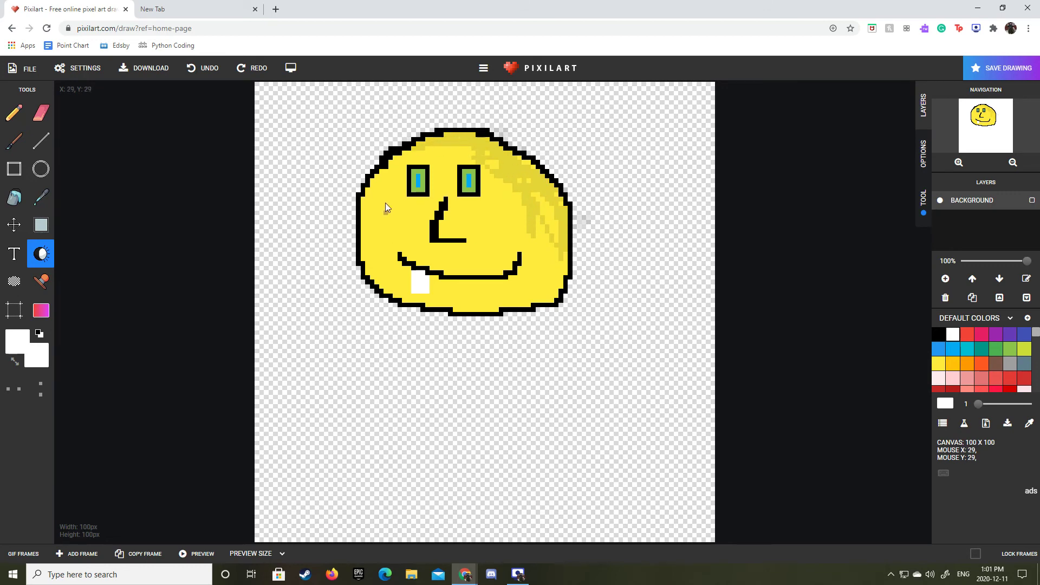
pyautogui.moveTo(371, 237)
pyautogui.mouseDown()
pyautogui.moveTo(460, 201)
pyautogui.moveTo(444, 174)
pyautogui.moveTo(361, 150)
pyautogui.moveTo(609, 266)
pyautogui.moveTo(579, 428)
pyautogui.mouseUp()
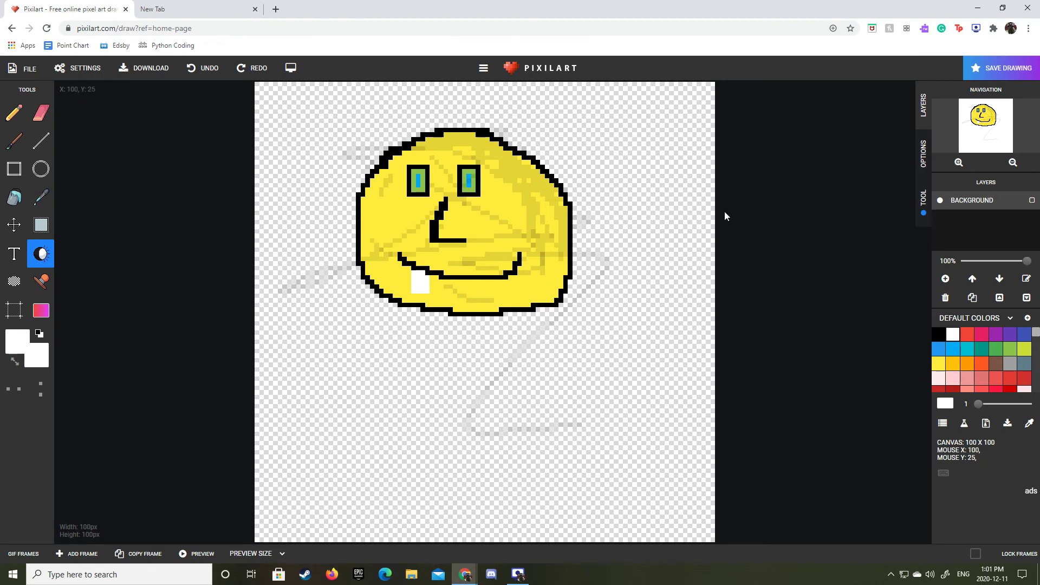
pyautogui.click(205, 68)
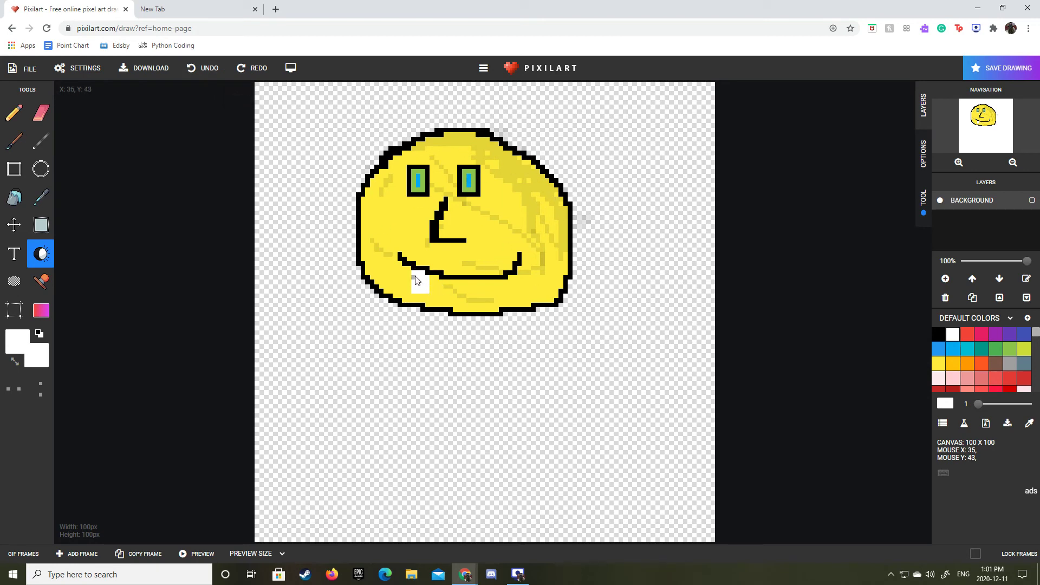
# Darken the whole white tooth to light grey with the Lighten/Darken tool
pyautogui.moveTo(416, 276); pyautogui.dragTo(413, 290)
pyautogui.moveTo(427, 287); pyautogui.dragTo(417, 280)
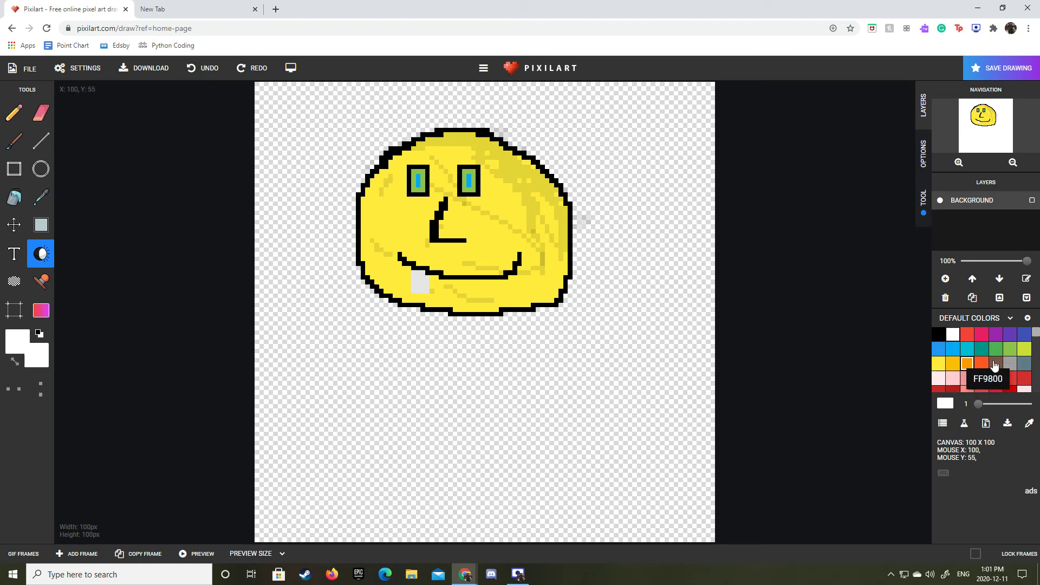
# Browse the colour palette, keep white, and recolour the blue pupils of both eyes white with the pencil
pyautogui.scroll(-1, 1011, 353)
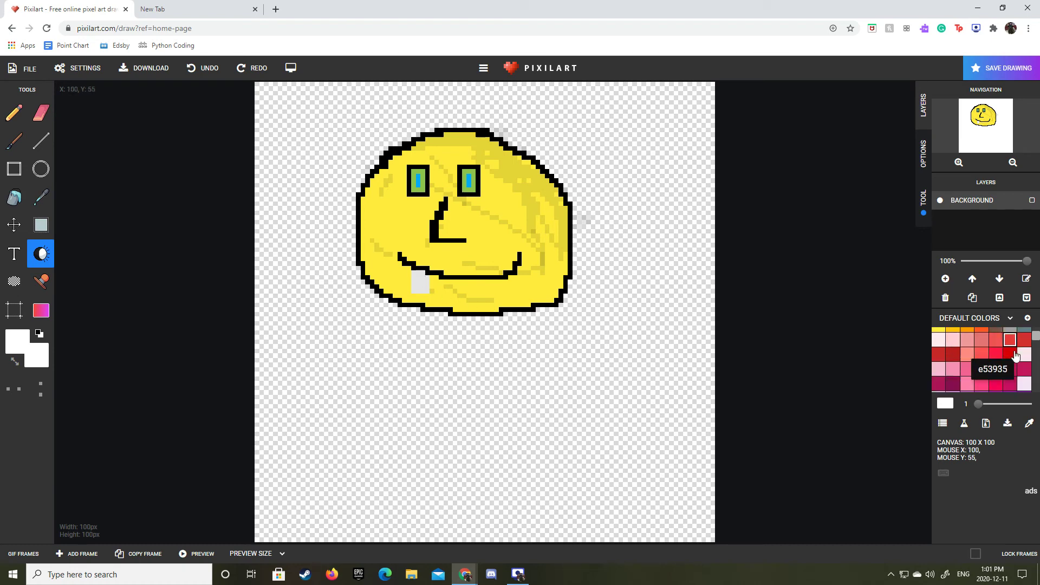
pyautogui.scroll(-3, 1015, 355)
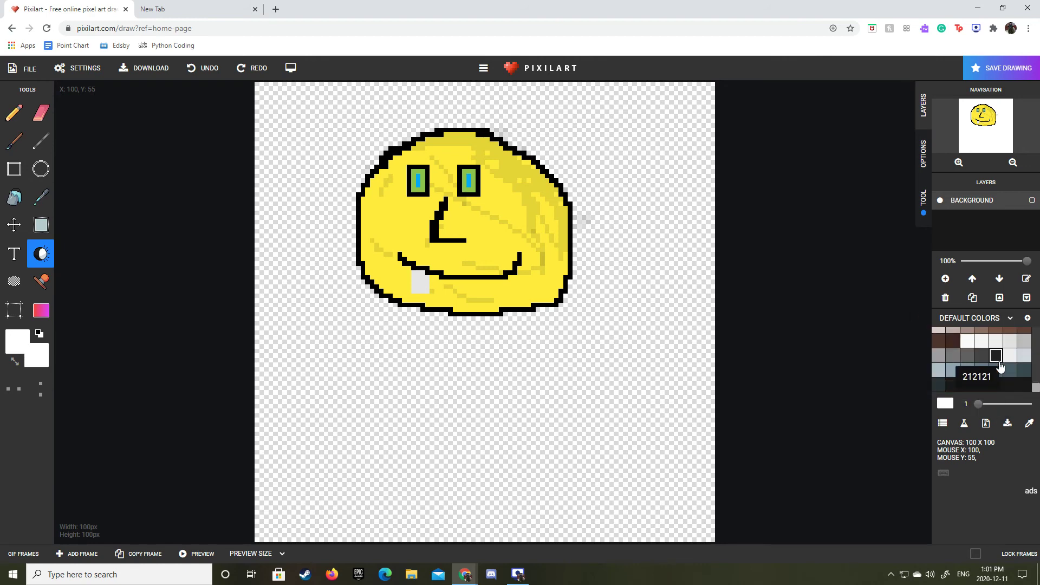
pyautogui.scroll(5, 993, 364)
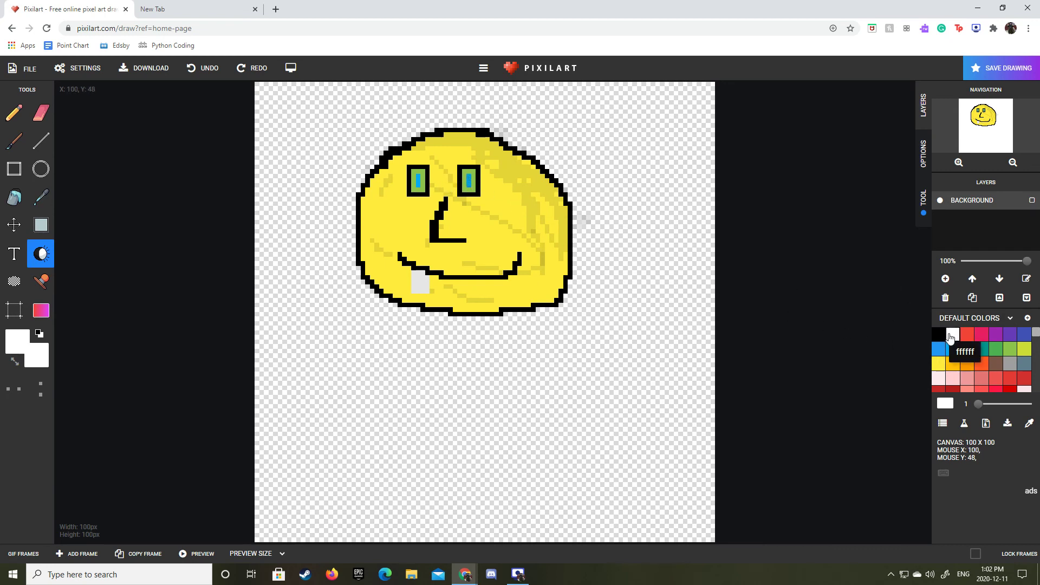
pyautogui.click(14, 113)
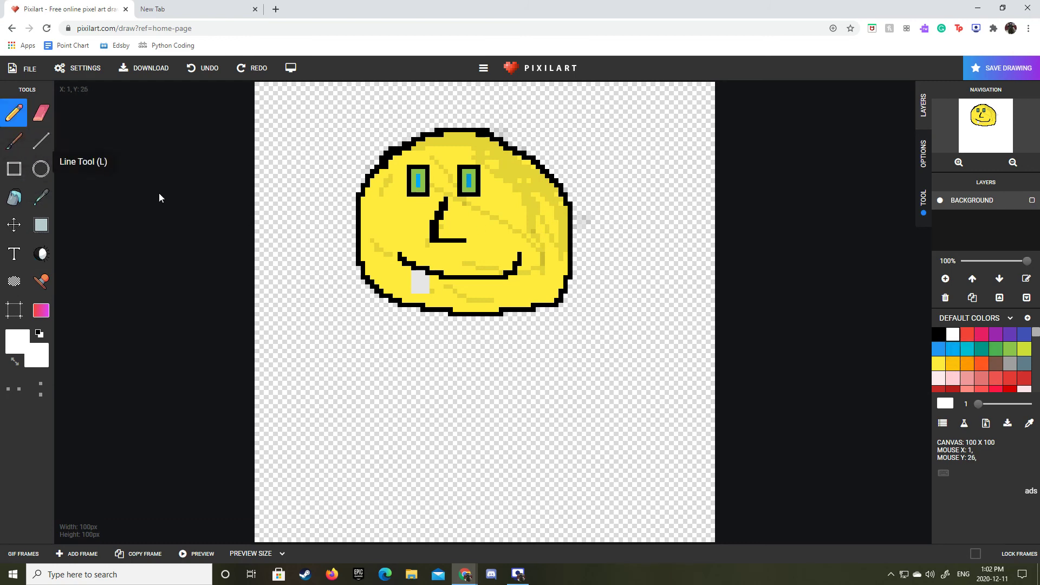
pyautogui.moveTo(471, 178); pyautogui.dragTo(471, 186)
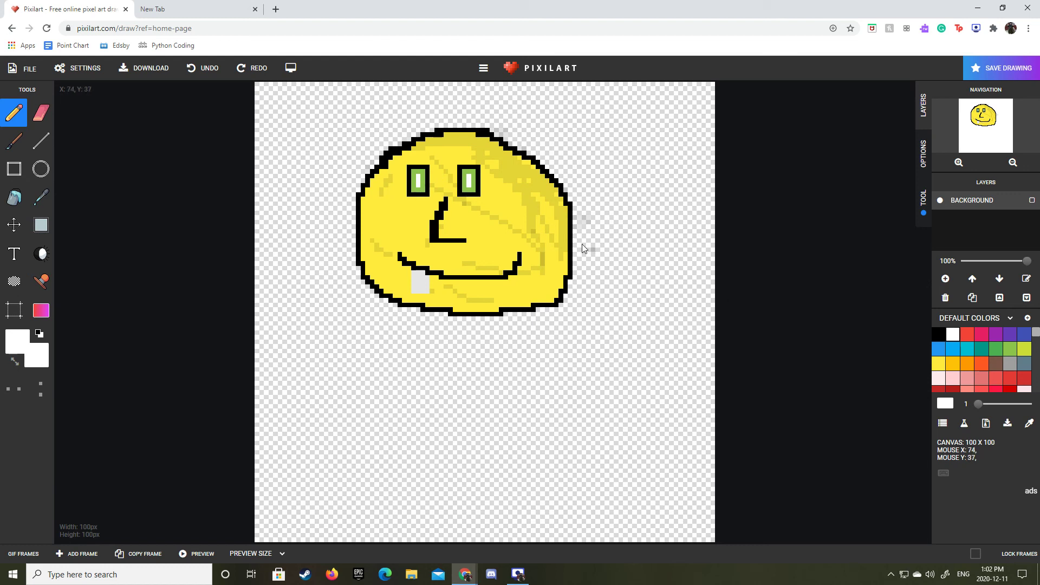
# Add darker shading strokes with the Lighten/Darken tool over the left cheek, chin, forehead and right side of the yellow face
pyautogui.click(41, 253)
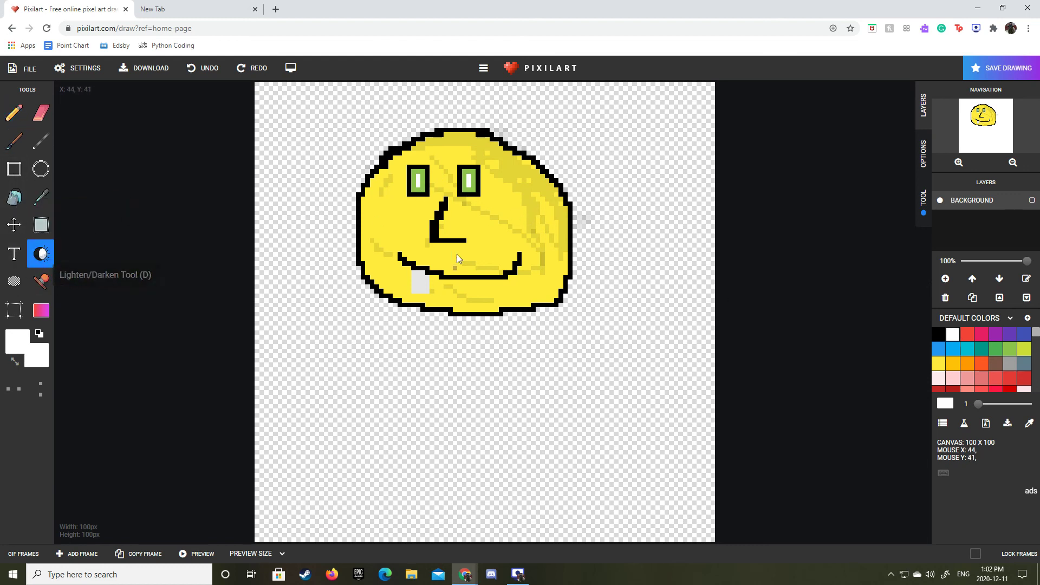
pyautogui.moveTo(400, 233)
pyautogui.mouseDown()
pyautogui.moveTo(361, 231)
pyautogui.moveTo(376, 199)
pyautogui.moveTo(374, 253)
pyautogui.mouseUp()
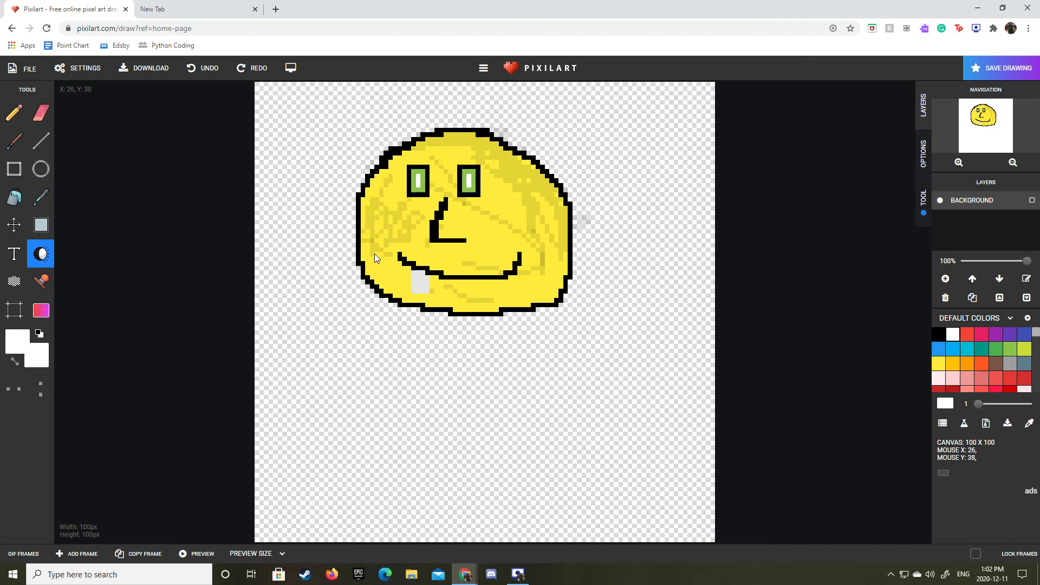
pyautogui.moveTo(448, 313)
pyautogui.mouseDown()
pyautogui.moveTo(530, 289)
pyautogui.moveTo(535, 238)
pyautogui.moveTo(406, 249)
pyautogui.moveTo(439, 223)
pyautogui.moveTo(477, 225)
pyautogui.mouseUp()
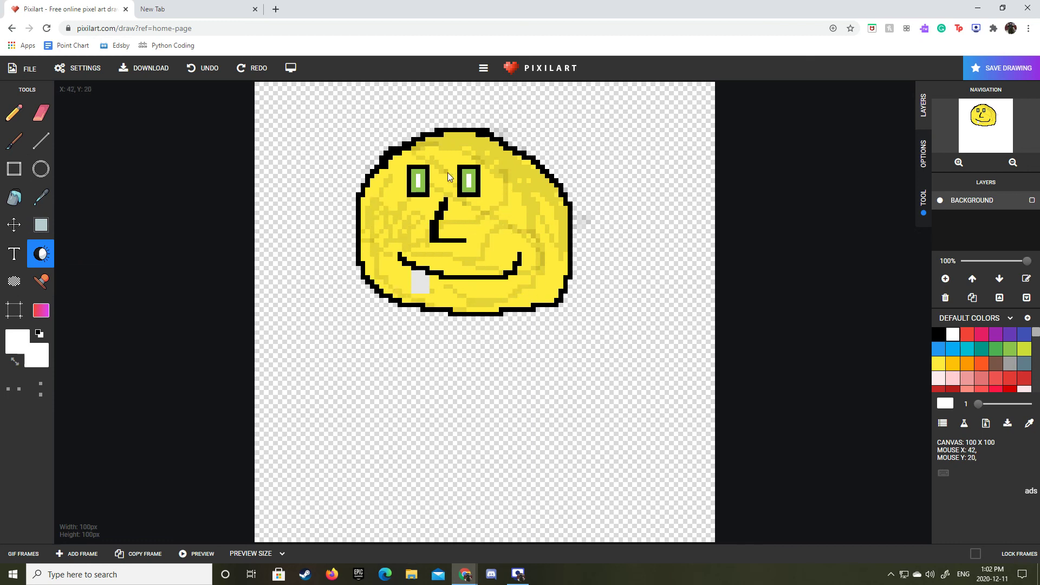
pyautogui.moveTo(447, 172)
pyautogui.mouseDown()
pyautogui.moveTo(391, 203)
pyautogui.moveTo(401, 164)
pyautogui.moveTo(438, 152)
pyautogui.moveTo(486, 167)
pyautogui.moveTo(538, 236)
pyautogui.moveTo(550, 299)
pyautogui.mouseUp()
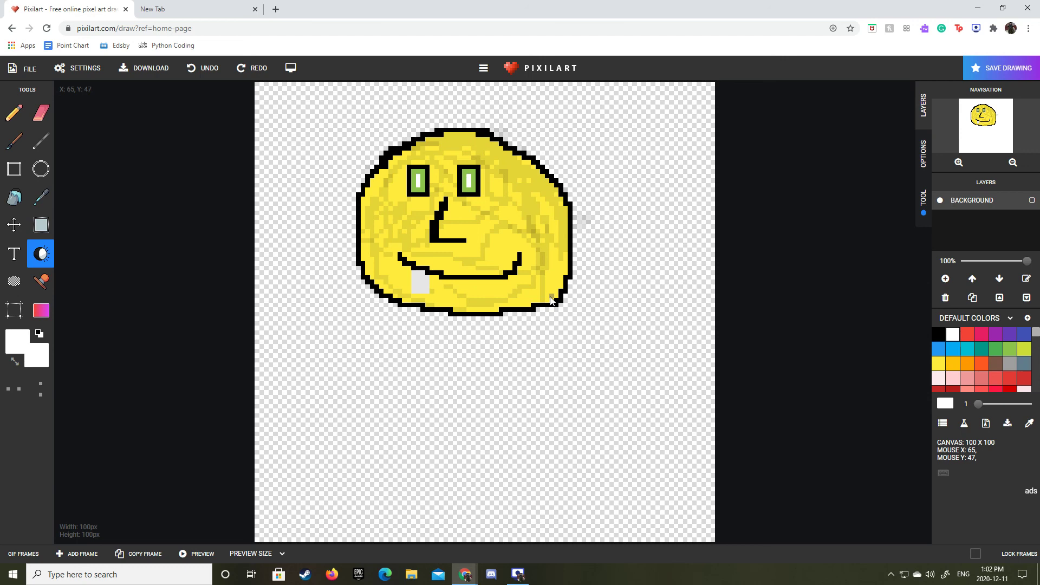